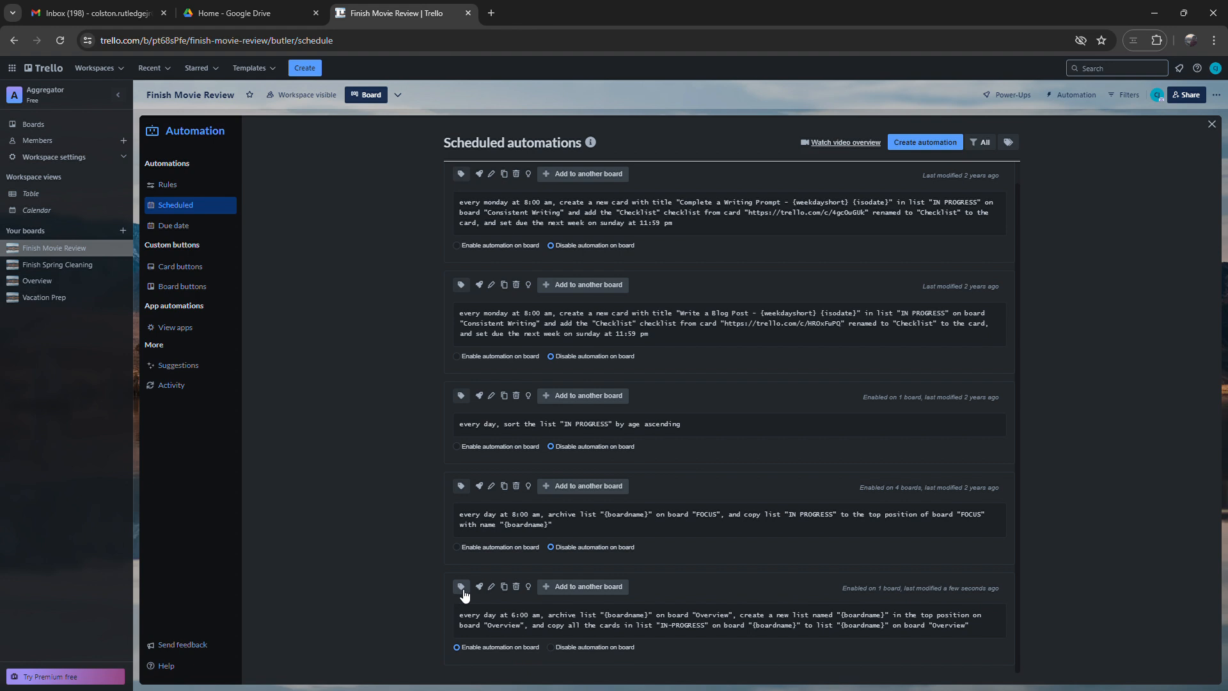
Tag the daily 6:00 am scheduled automation that copies cards to the Overview board as "Aggregator"
{"action": "left_click", "coordinate": [462, 588]}
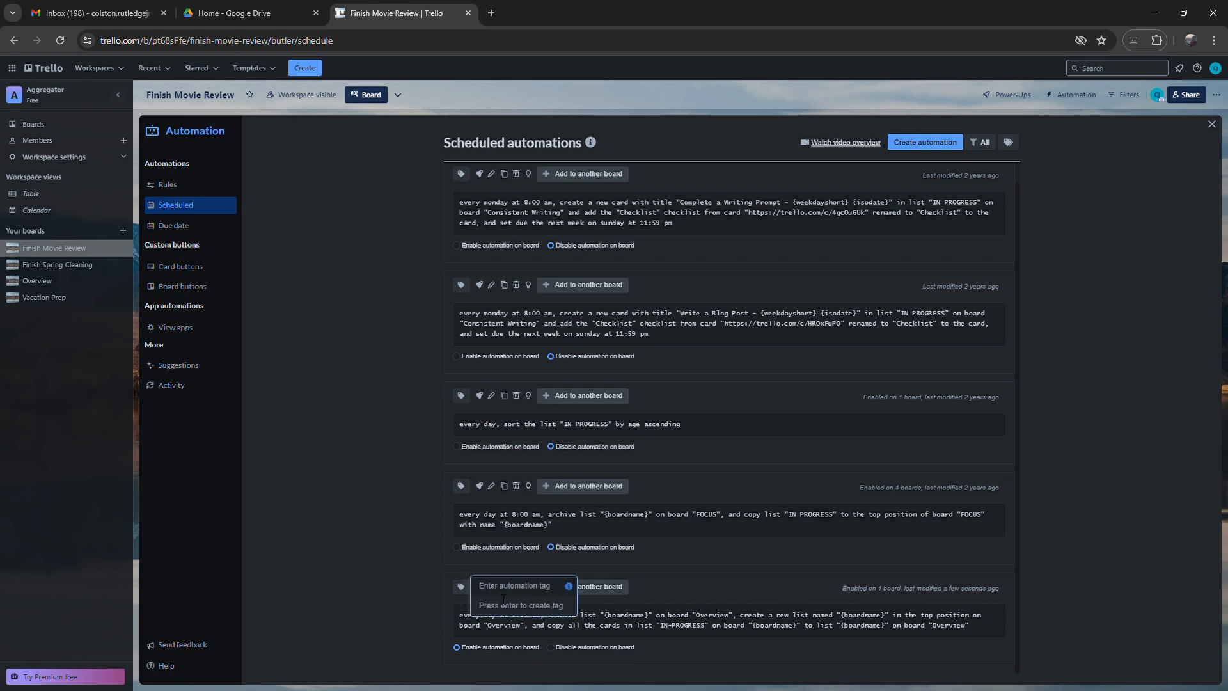
{"action": "type", "text": "Aggreta"}
{"action": "type", "text": "gator"}
{"action": "key", "text": "Return"}
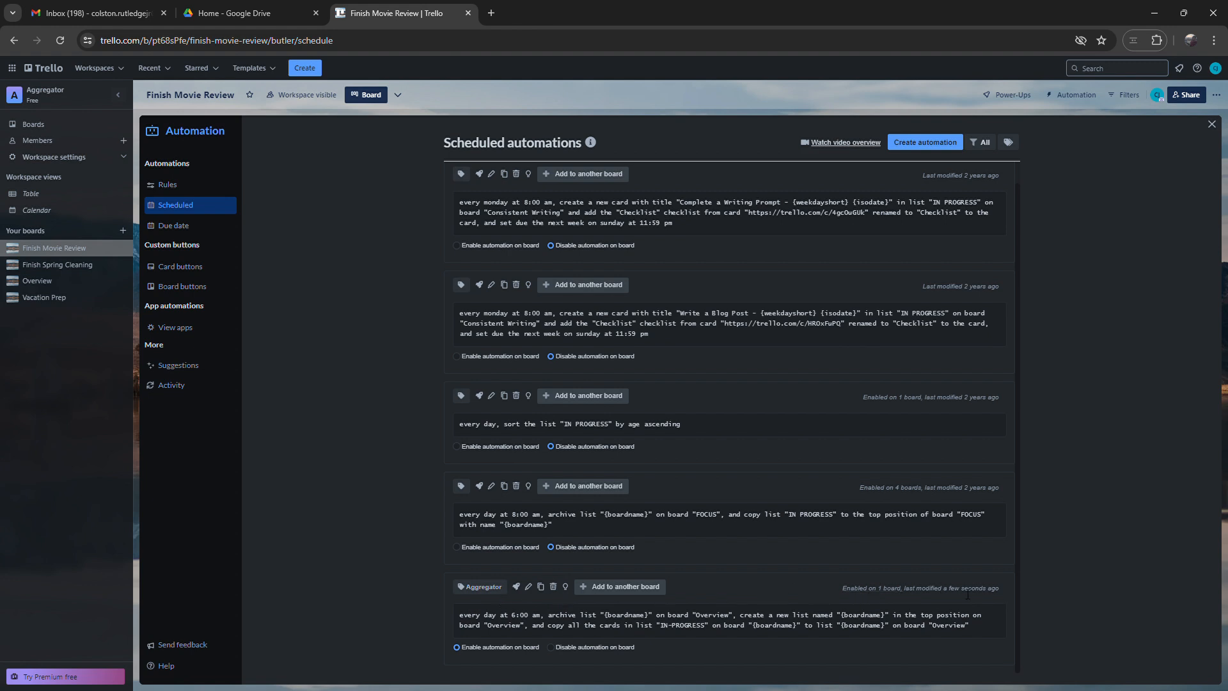
Start adding the Aggregator automation to another board, choosing Finish Spring Cleaning
{"action": "left_click", "coordinate": [868, 594]}
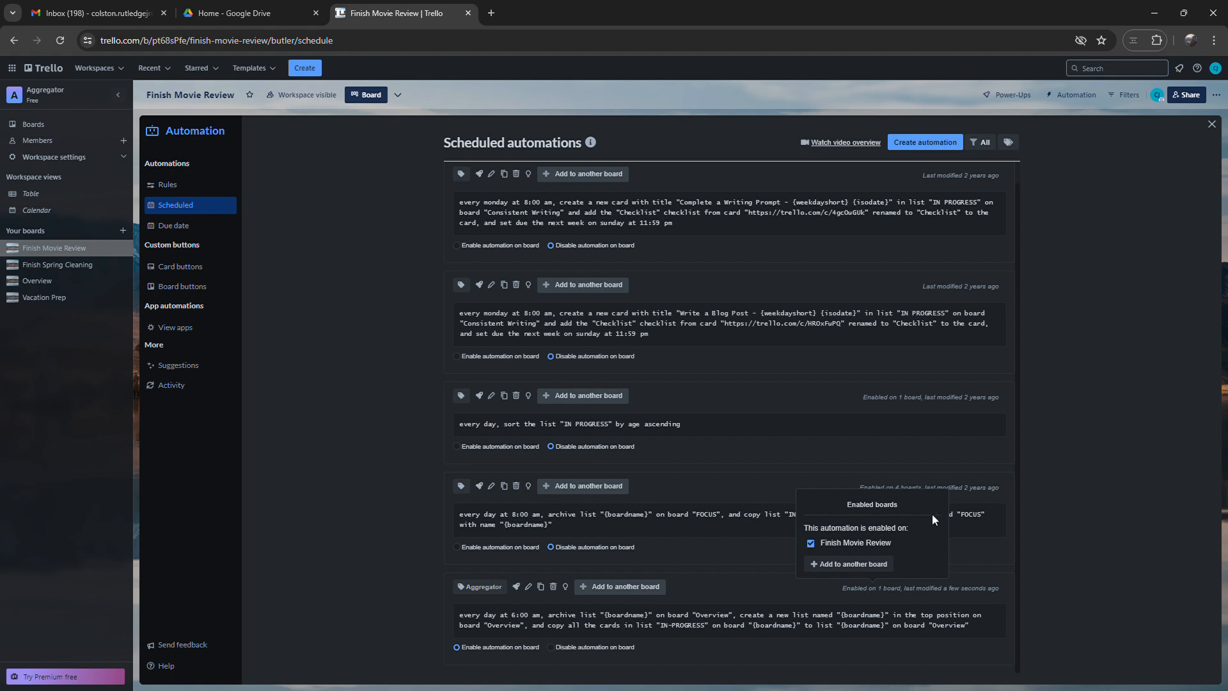
{"action": "left_click", "coordinate": [857, 565]}
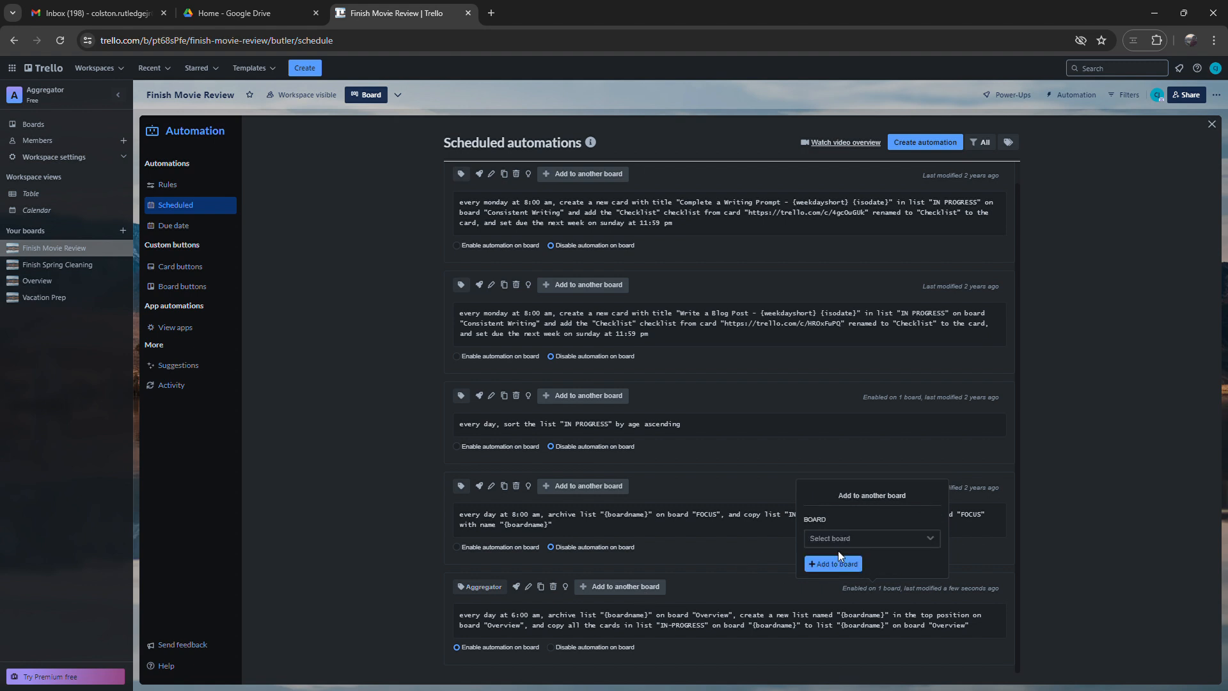
{"action": "left_click", "coordinate": [862, 539]}
{"action": "type", "text": "finish"}
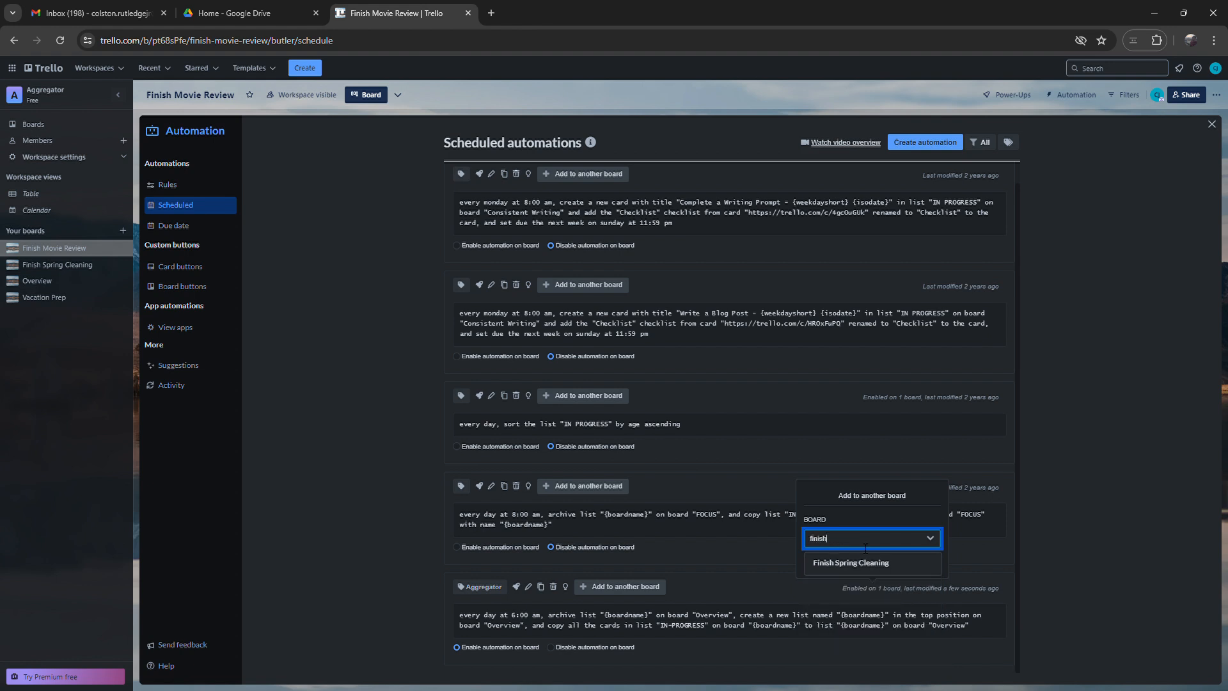
{"action": "left_click", "coordinate": [915, 564]}
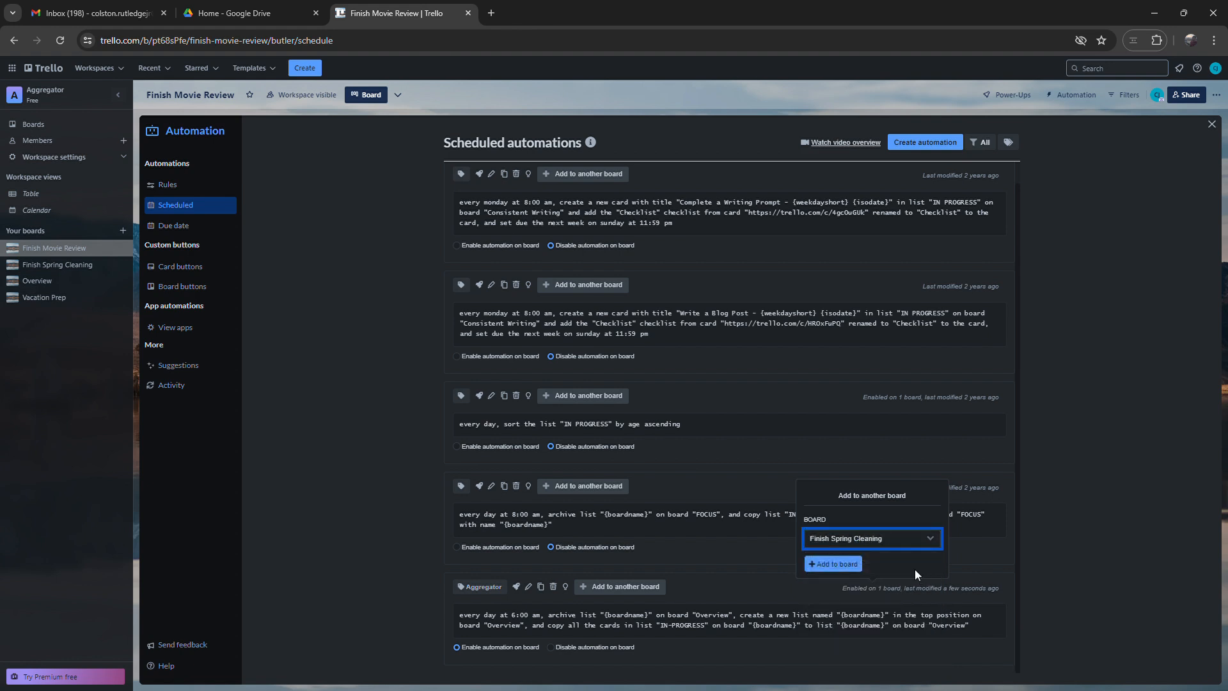
{"action": "left_click", "coordinate": [839, 564]}
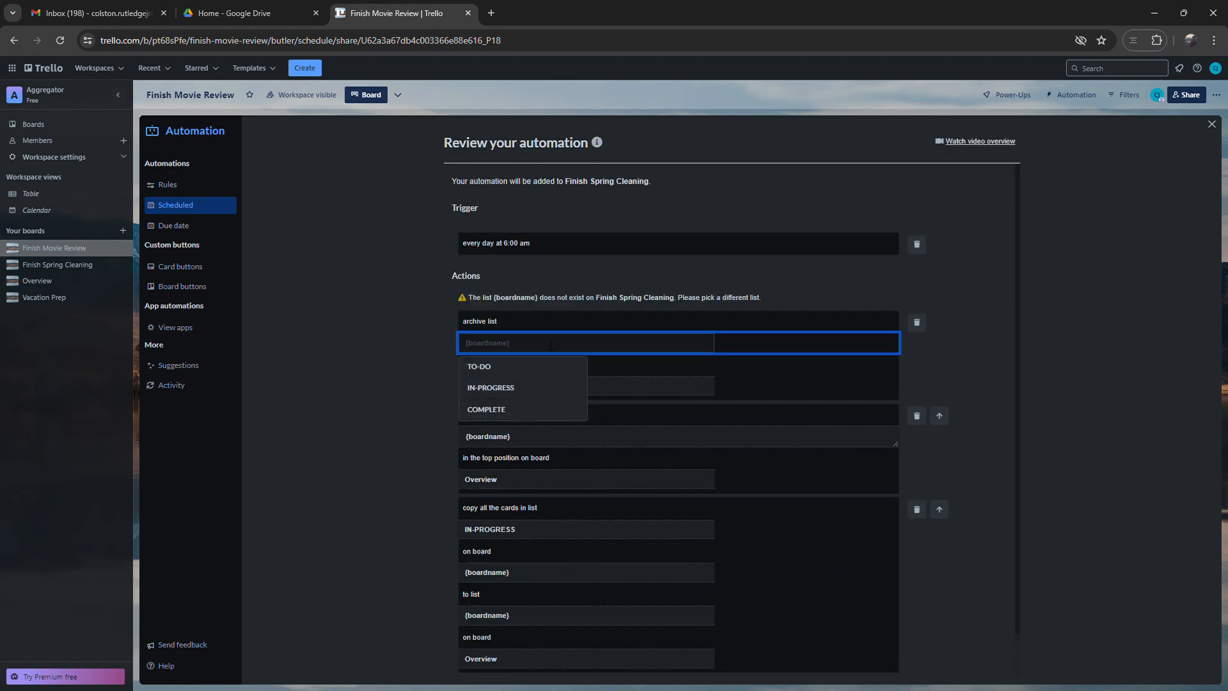
Enter {boardname} as the list to archive, add the automation to Finish Spring Cleaning, and return to the scheduled automations
{"action": "type", "text": "D"}
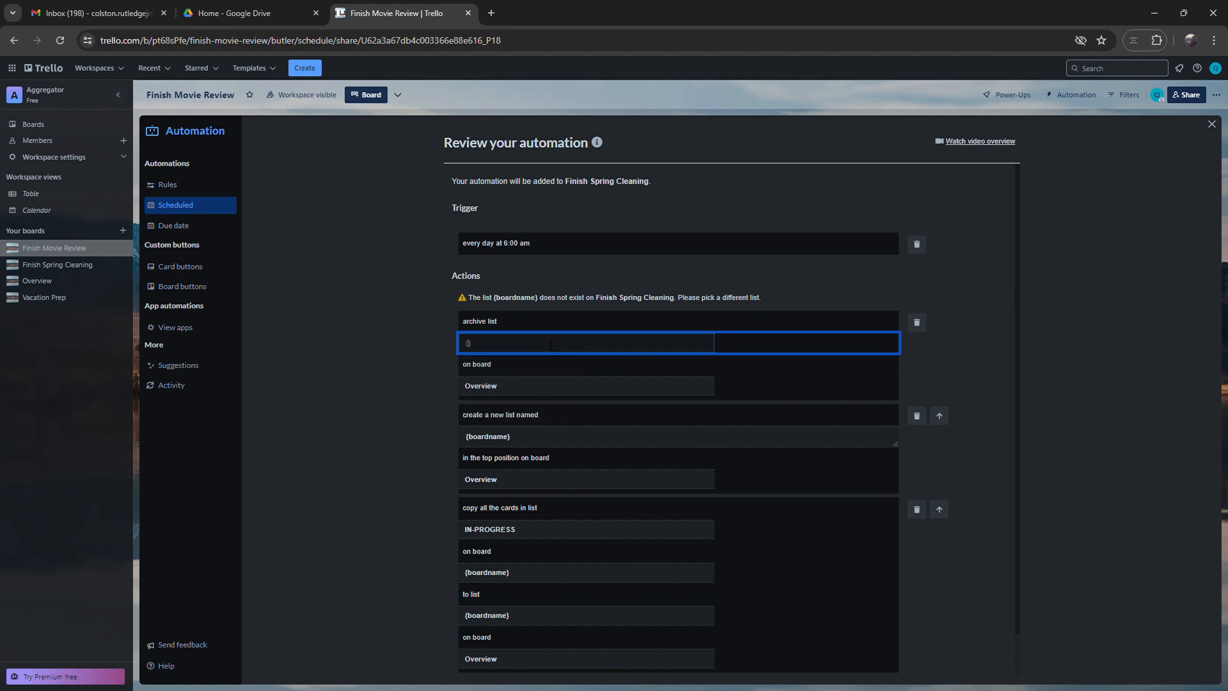
{"action": "type", "text": "boardname"}
{"action": "left_click", "coordinate": [416, 360]}
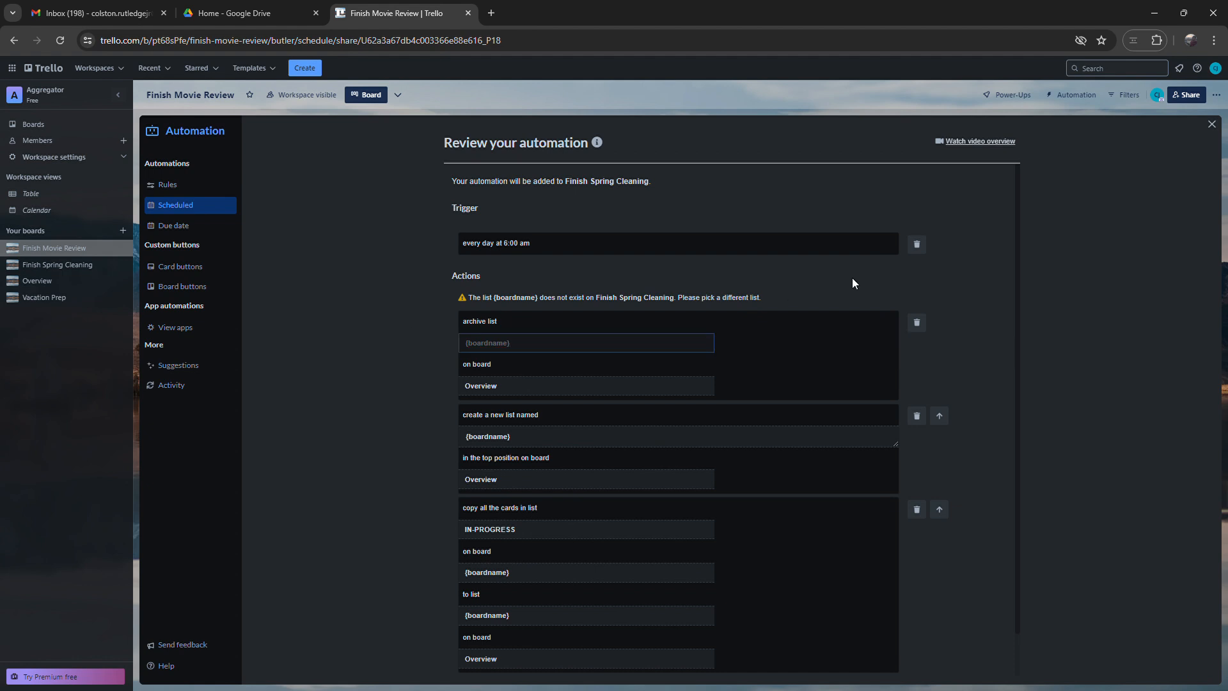
{"action": "scroll", "coordinate": [1017, 269], "scroll_direction": "down", "scroll_amount": 1}
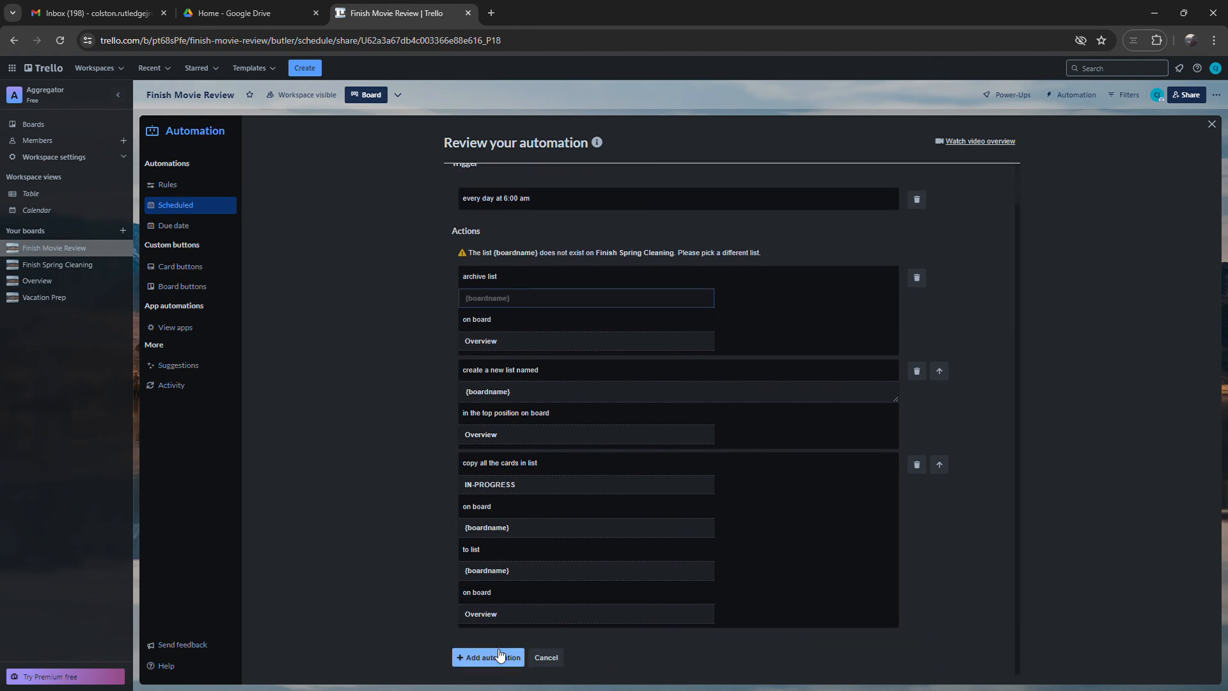
{"action": "left_click", "coordinate": [500, 656]}
{"action": "left_click", "coordinate": [476, 657]}
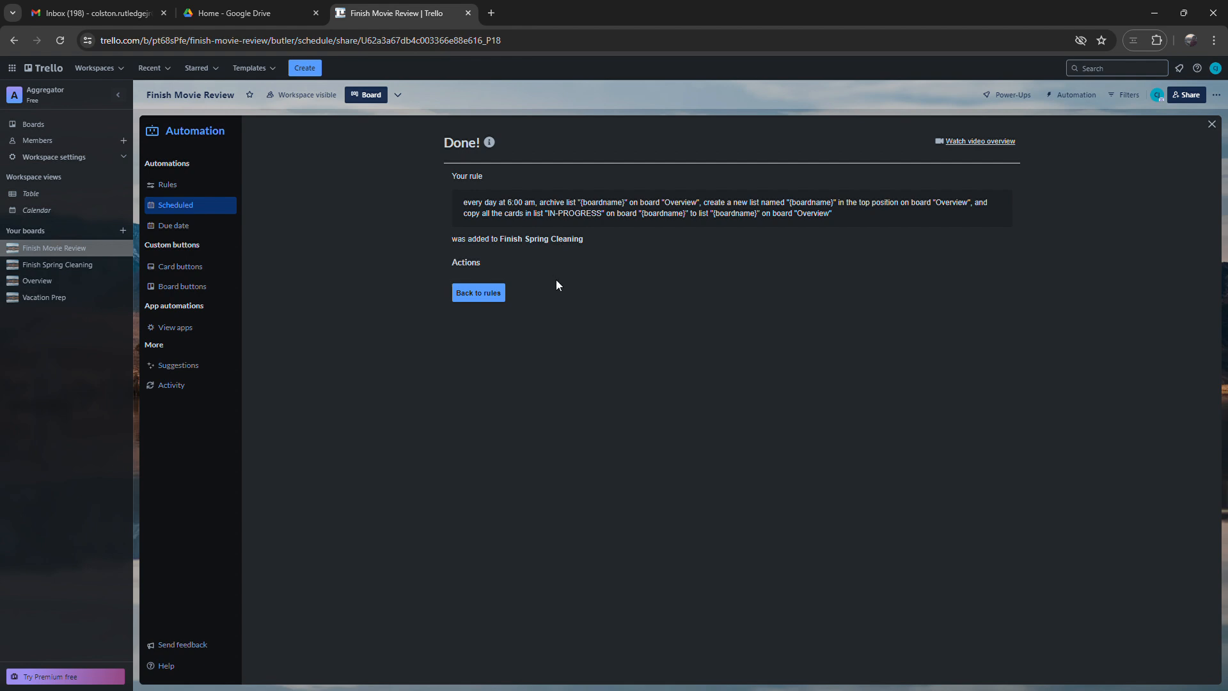
{"action": "left_click", "coordinate": [481, 292]}
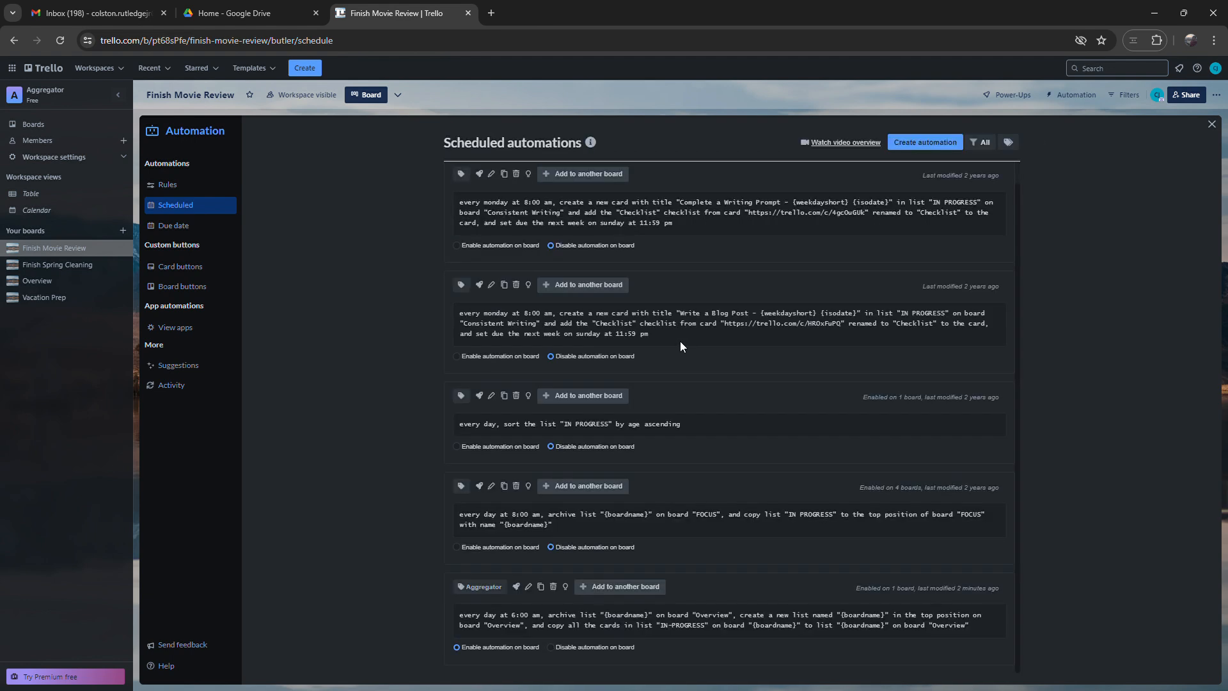
Check which boards the Aggregator automation is enabled on, reloading the page to refresh the list
{"action": "left_click", "coordinate": [892, 594]}
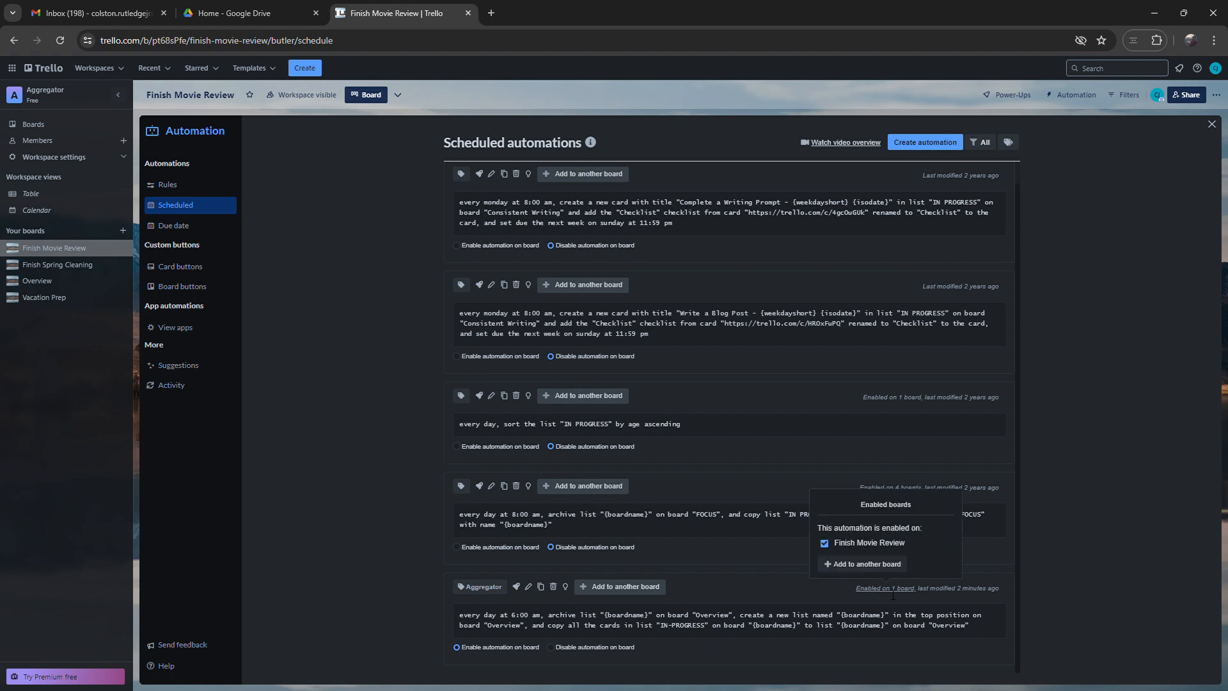
{"action": "left_click", "coordinate": [799, 592]}
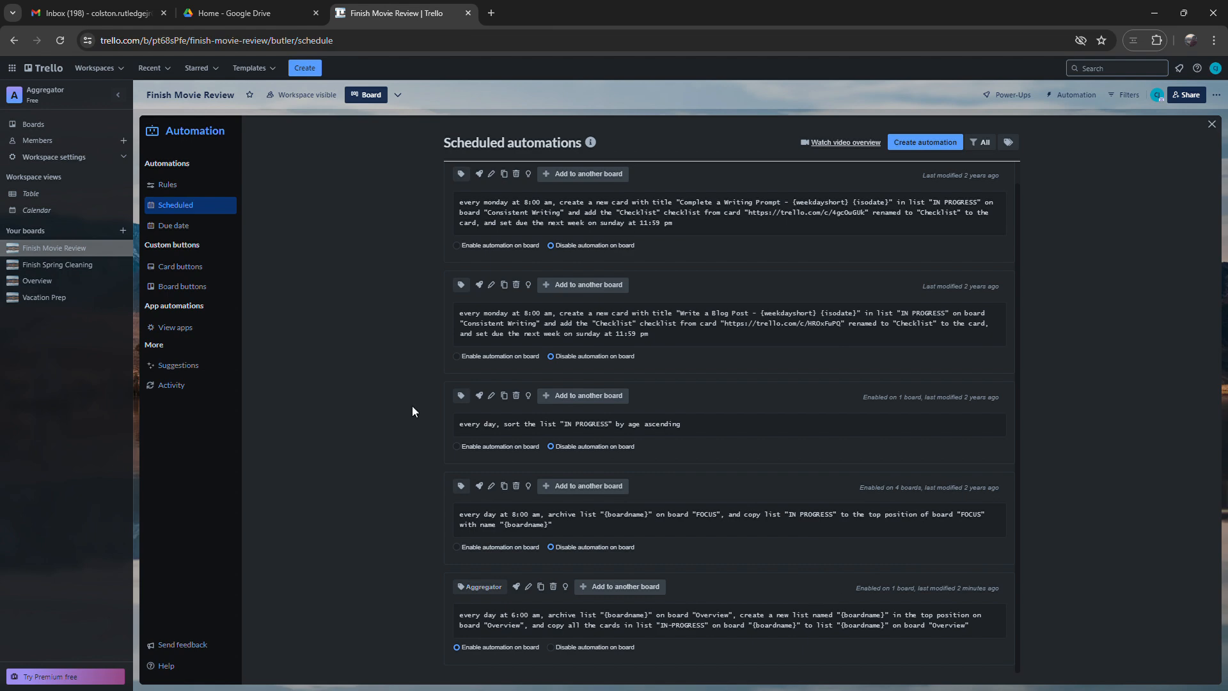
{"action": "left_click", "coordinate": [56, 46]}
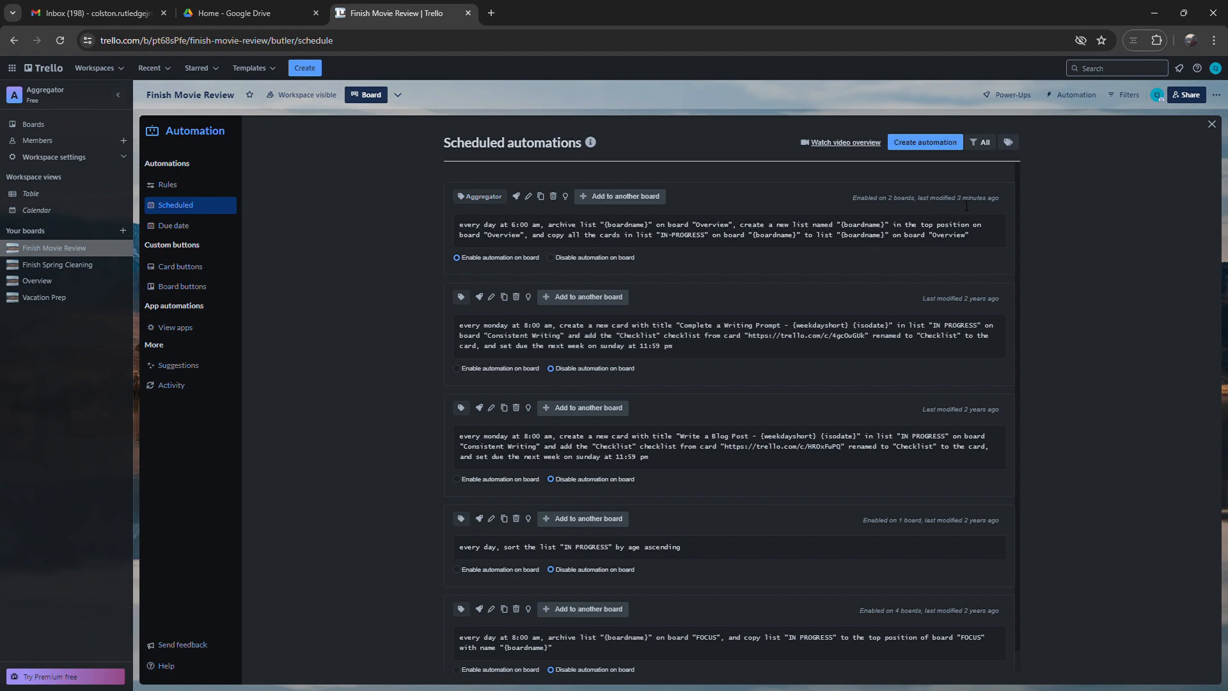
{"action": "left_click", "coordinate": [894, 204]}
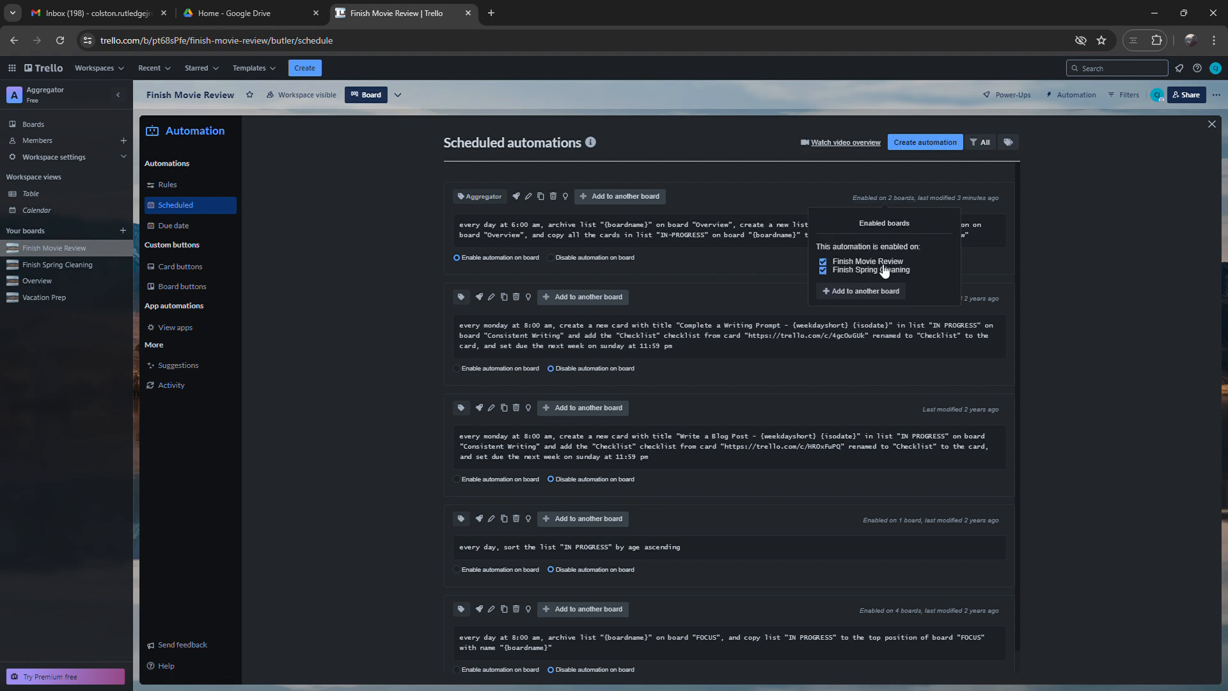
{"action": "left_click", "coordinate": [809, 196]}
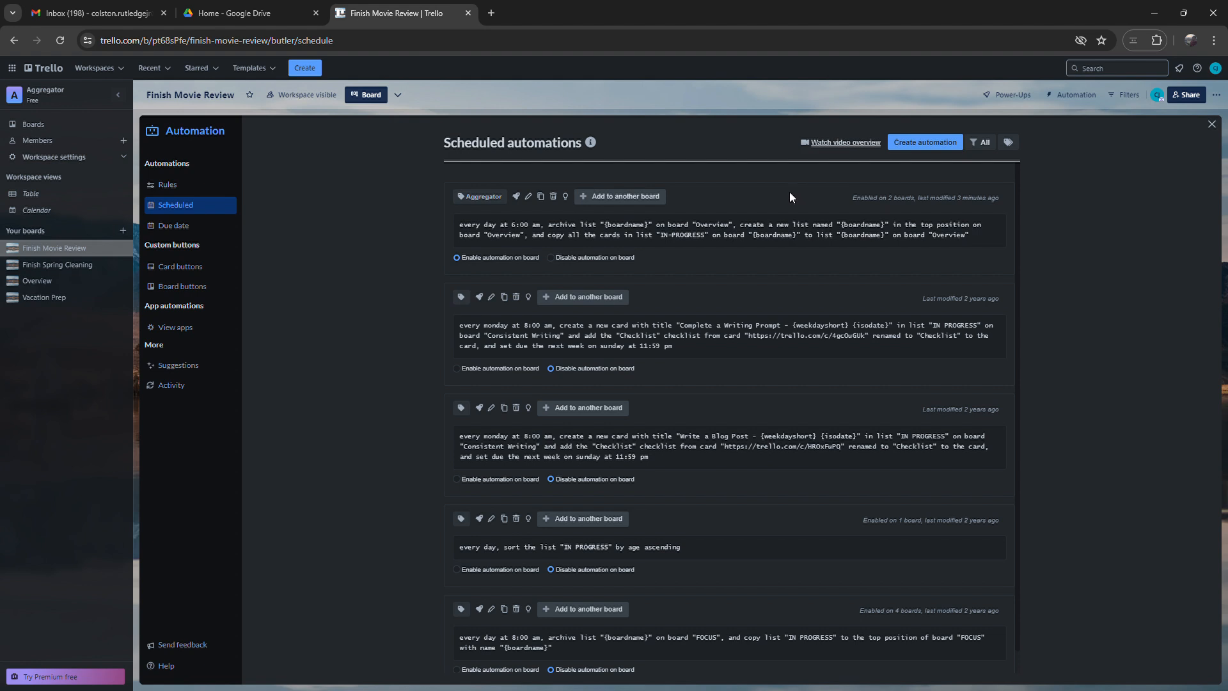
Start adding the Aggregator automation to another board, choosing Vacation Prep
{"action": "left_click", "coordinate": [646, 198]}
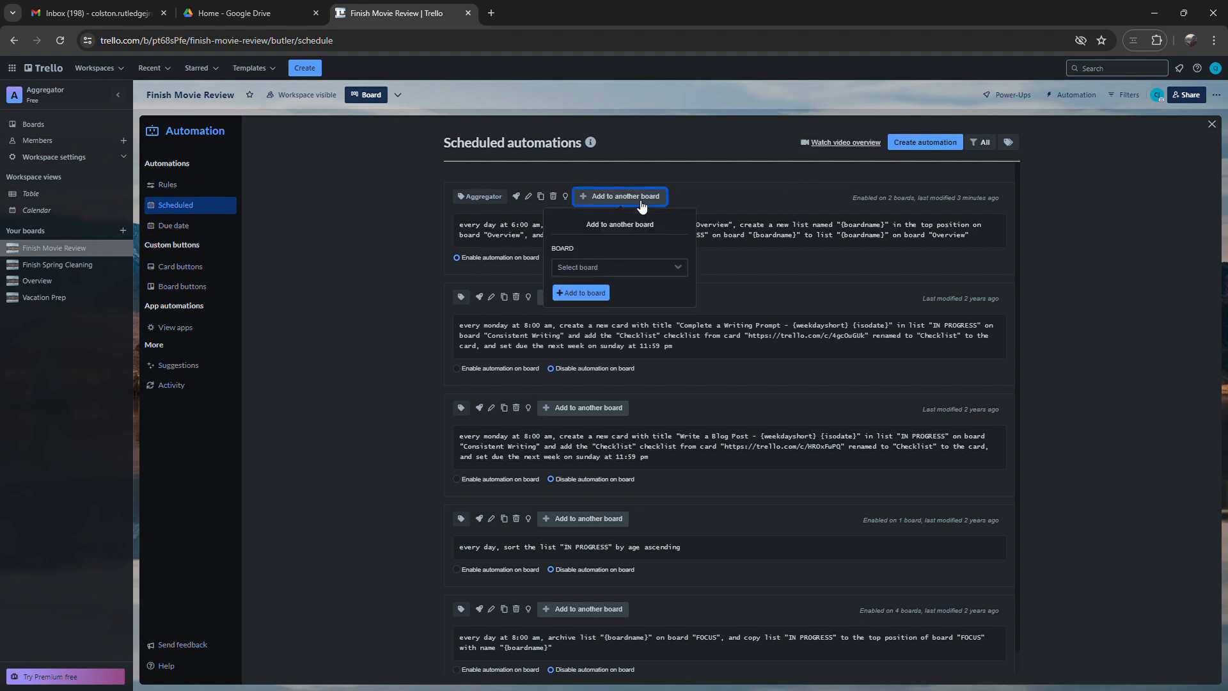
{"action": "left_click", "coordinate": [684, 268]}
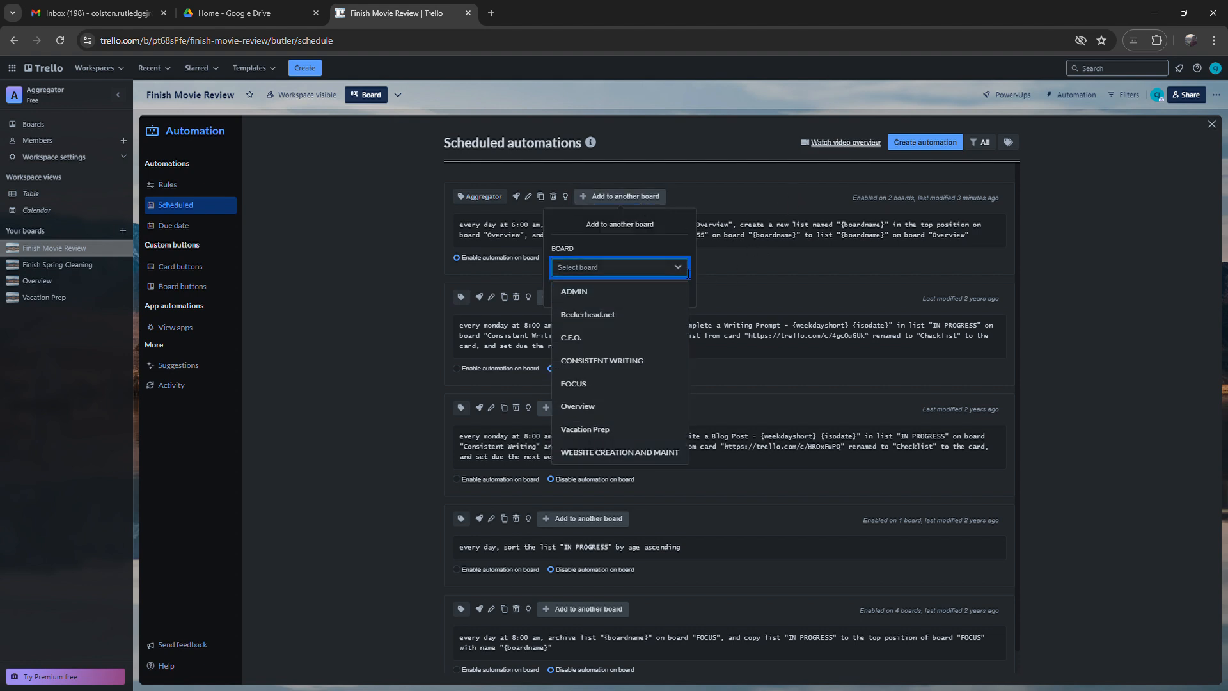
{"action": "type", "text": "vacat"}
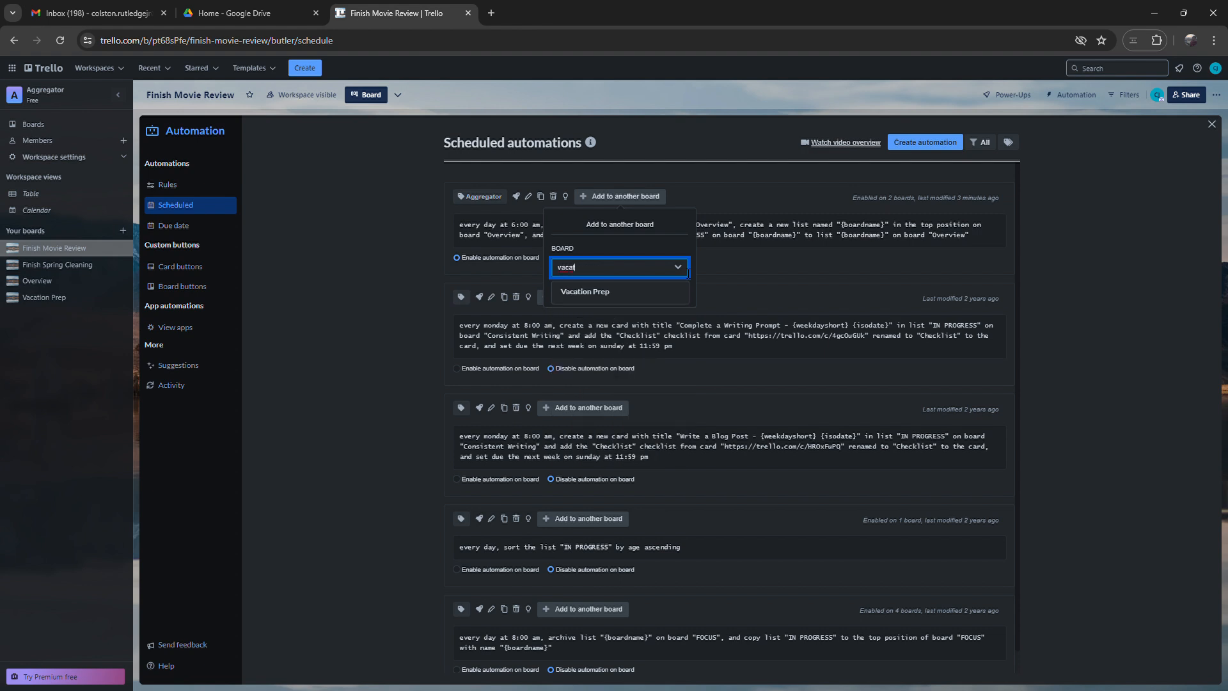
{"action": "left_click", "coordinate": [624, 291]}
{"action": "left_click", "coordinate": [585, 293]}
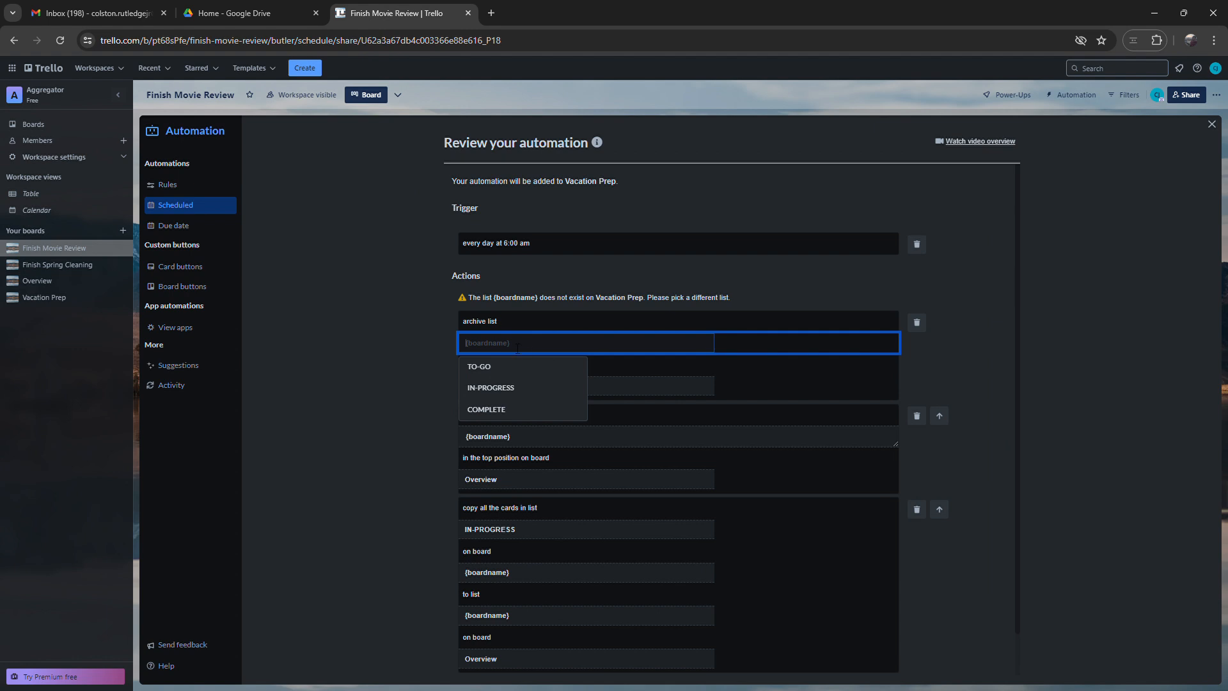
Enter {boardname} as the list to archive, add the automation to Vacation Prep, and return to the scheduled automations
{"action": "type", "text": "{"}
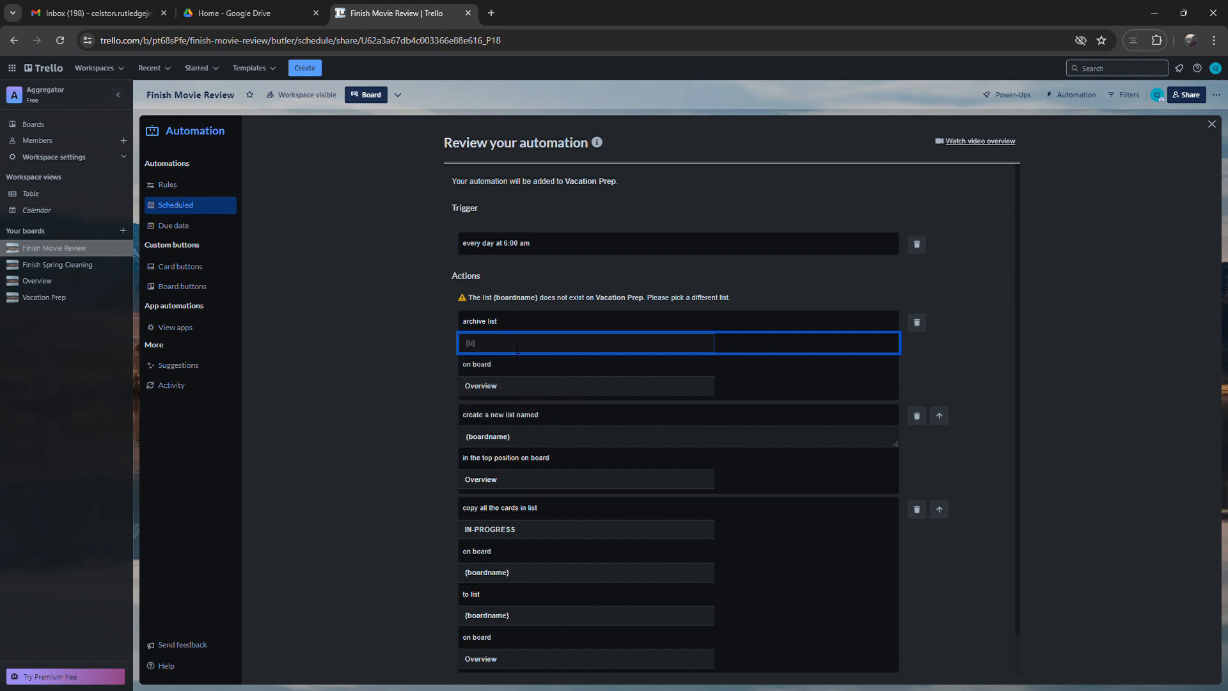
{"action": "type", "text": "boardname"}
{"action": "scroll", "coordinate": [686, 362], "scroll_direction": "down", "scroll_amount": 1}
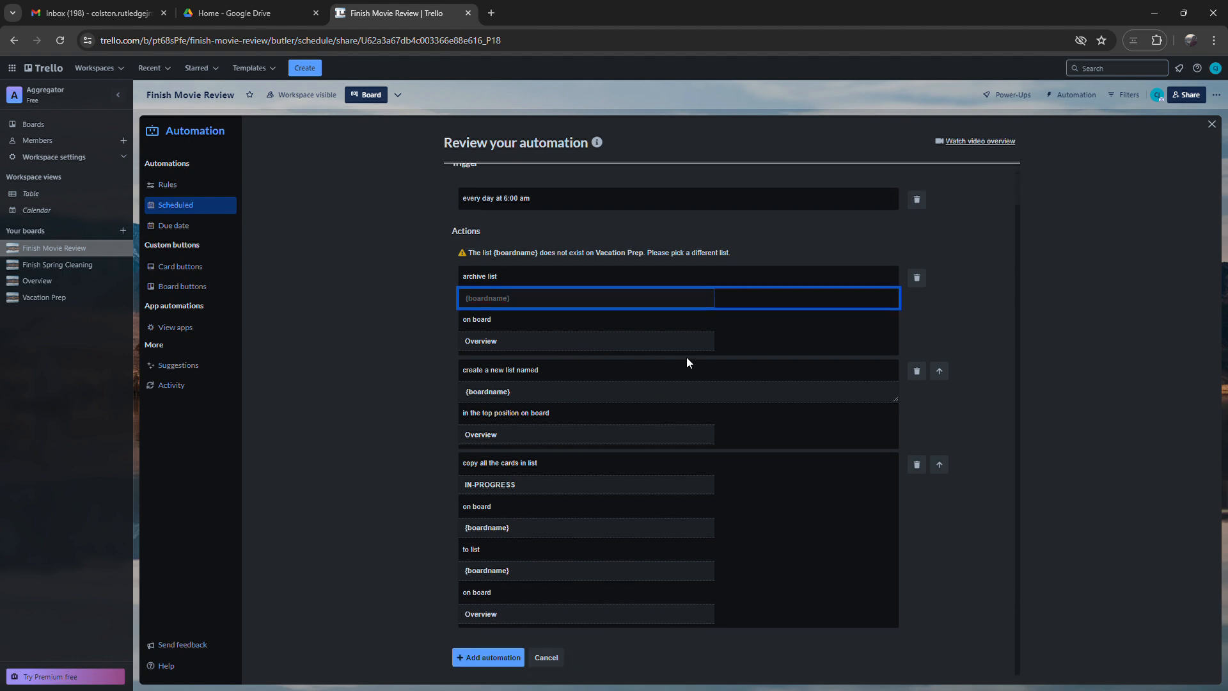
{"action": "left_click", "coordinate": [510, 657]}
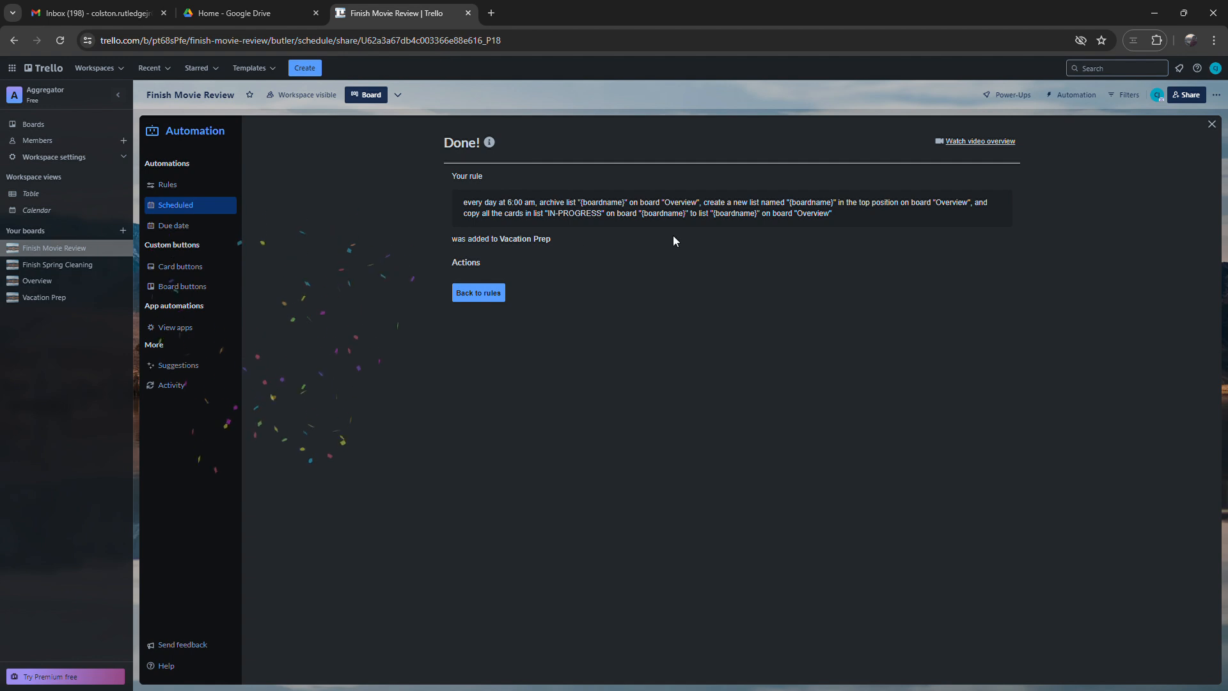
{"action": "left_click", "coordinate": [484, 293]}
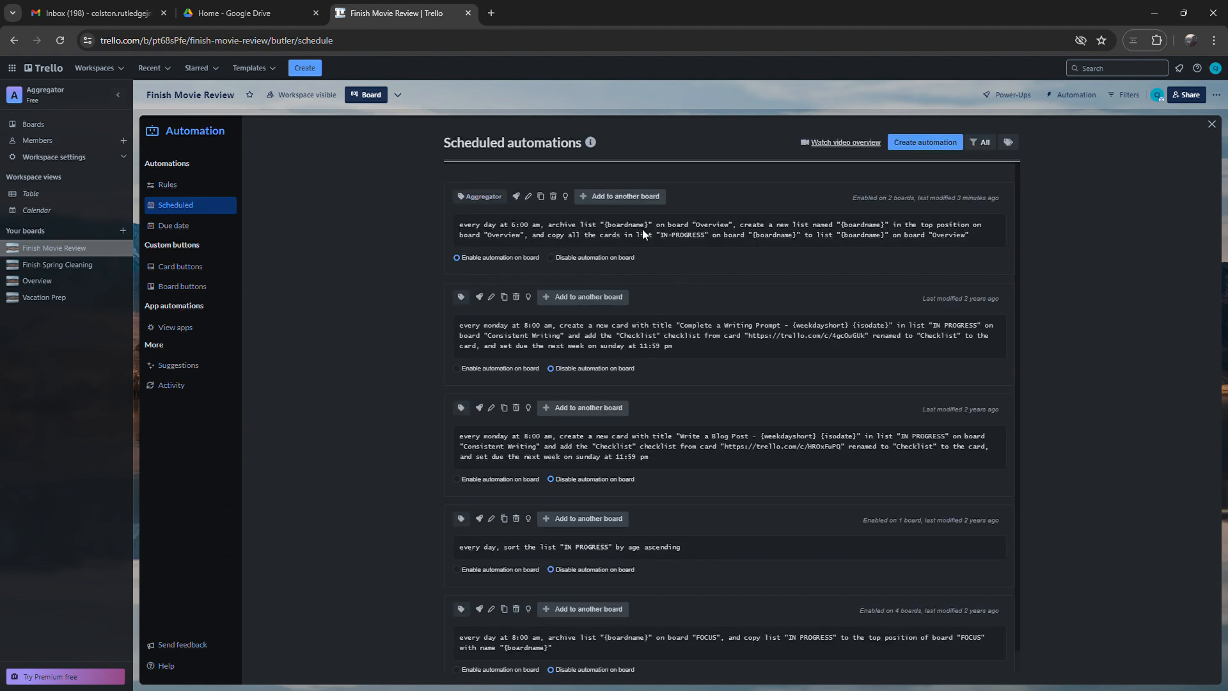
Reload the page and review the Aggregator automation's enabled boards again after adding Vacation Prep
{"action": "left_click", "coordinate": [60, 43]}
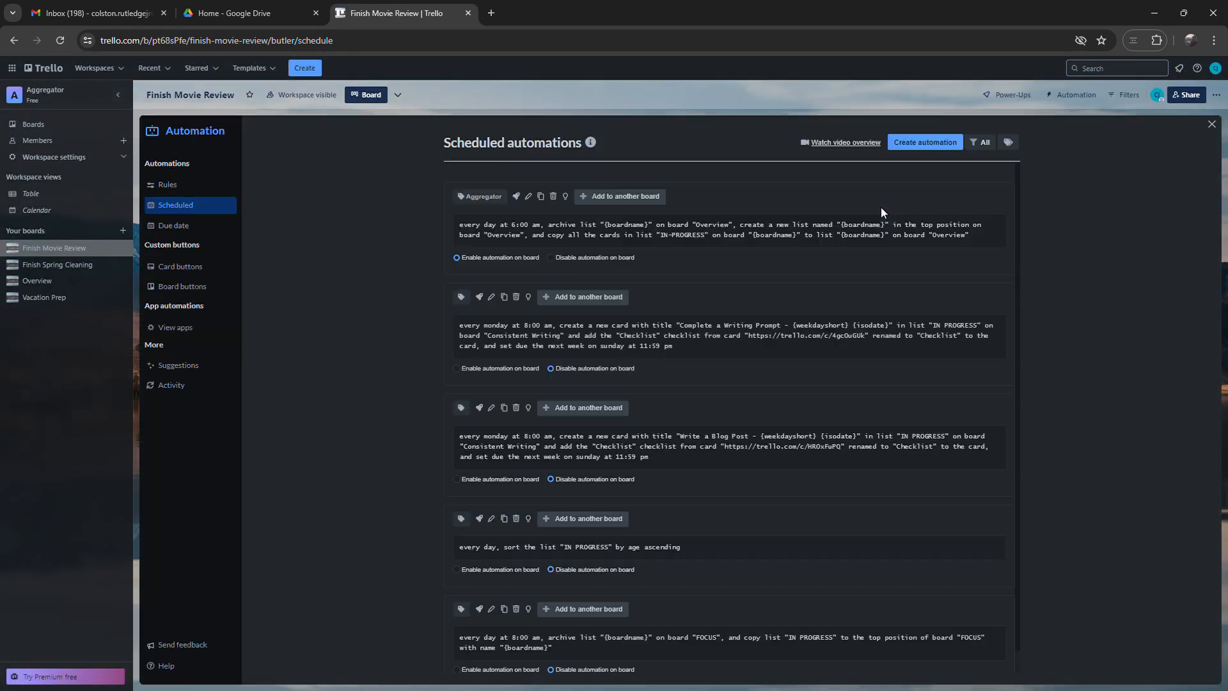
{"action": "left_click", "coordinate": [899, 198]}
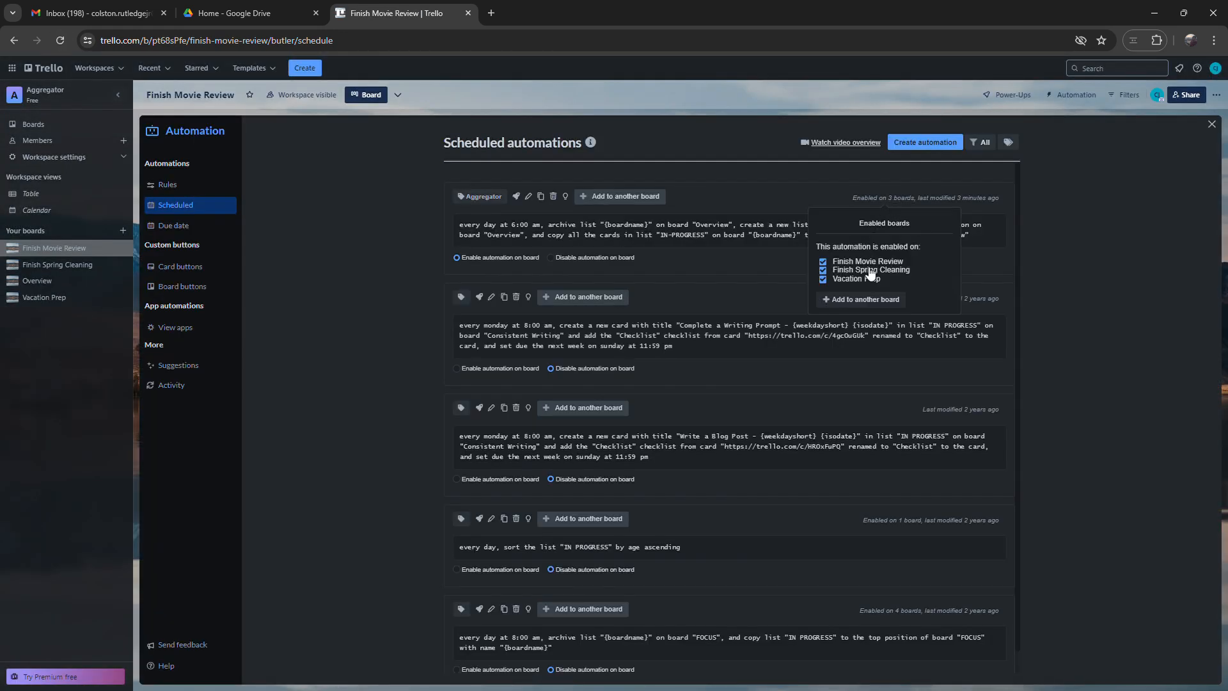
{"action": "left_click", "coordinate": [825, 192]}
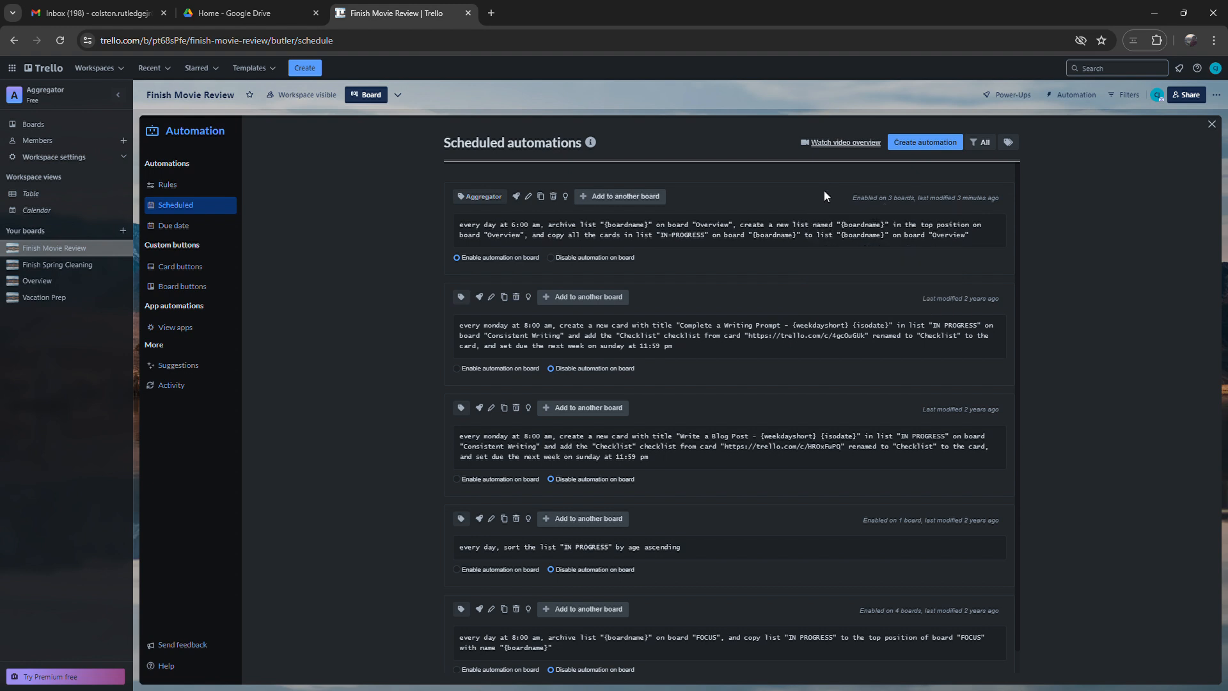